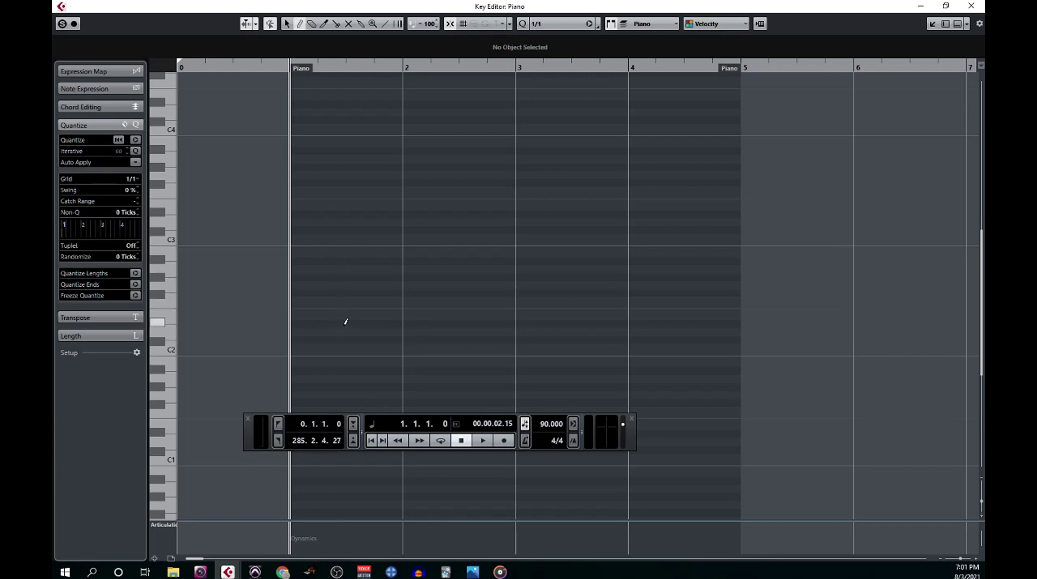
Step: Draw one-bar bass notes C#2, C2, F#2 and F2 across bars 1 to 4 and play the line
left_click(351, 339)
left_click(424, 344)
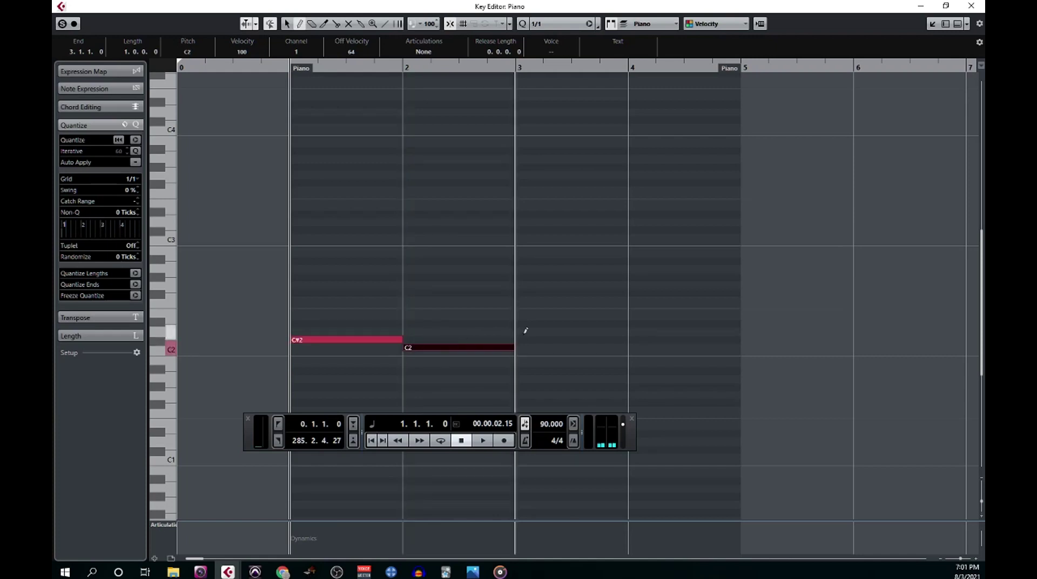
left_click(535, 292)
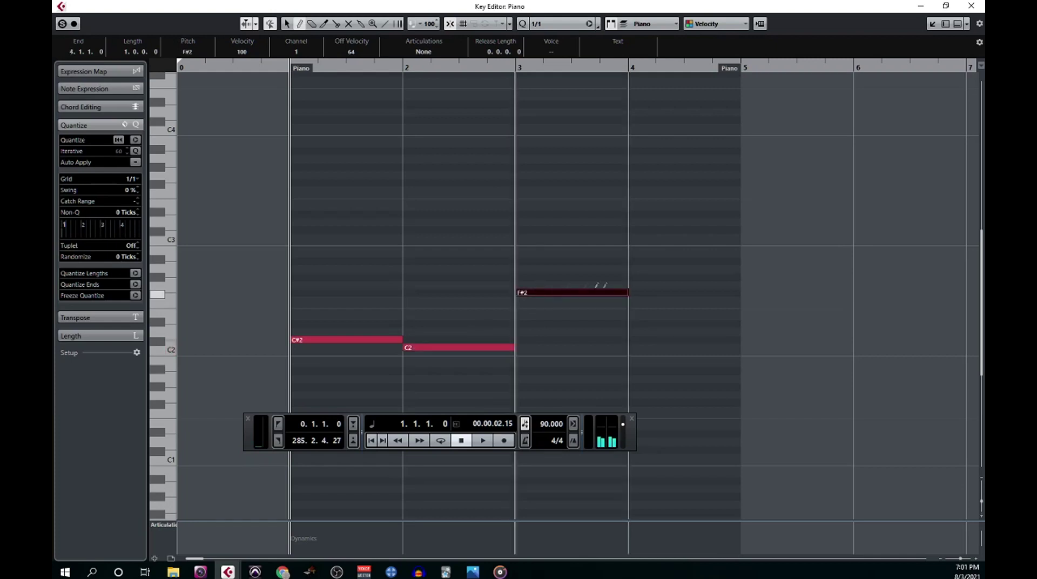
left_click(634, 300)
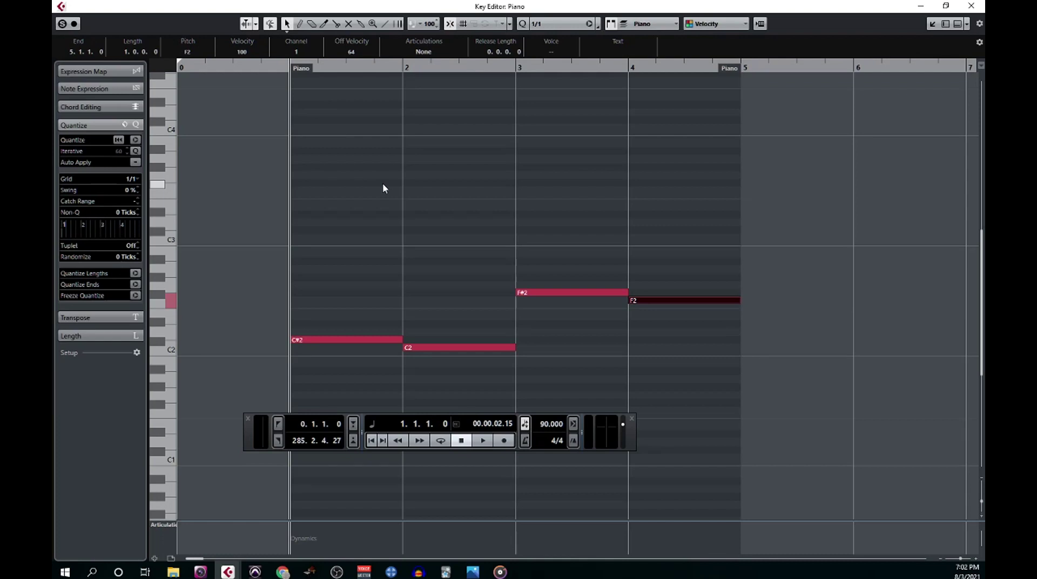
key("space")
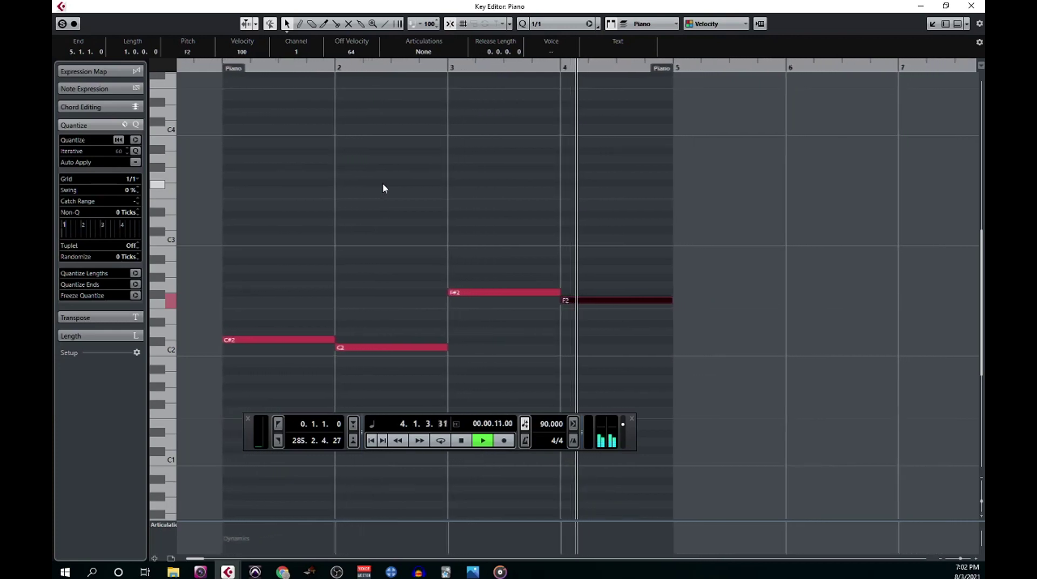
key("space")
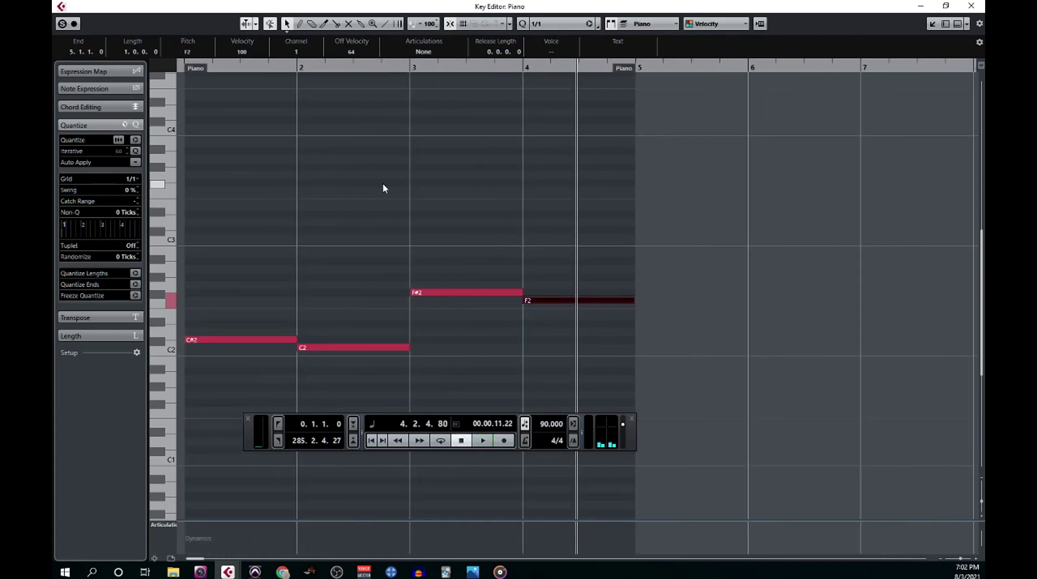
Step: Duplicate all four bass notes one octave higher, starting at bar 1
scroll(378, 216, "down", 1)
left_click(295, 291)
left_click_drag(294, 290, 577, 362)
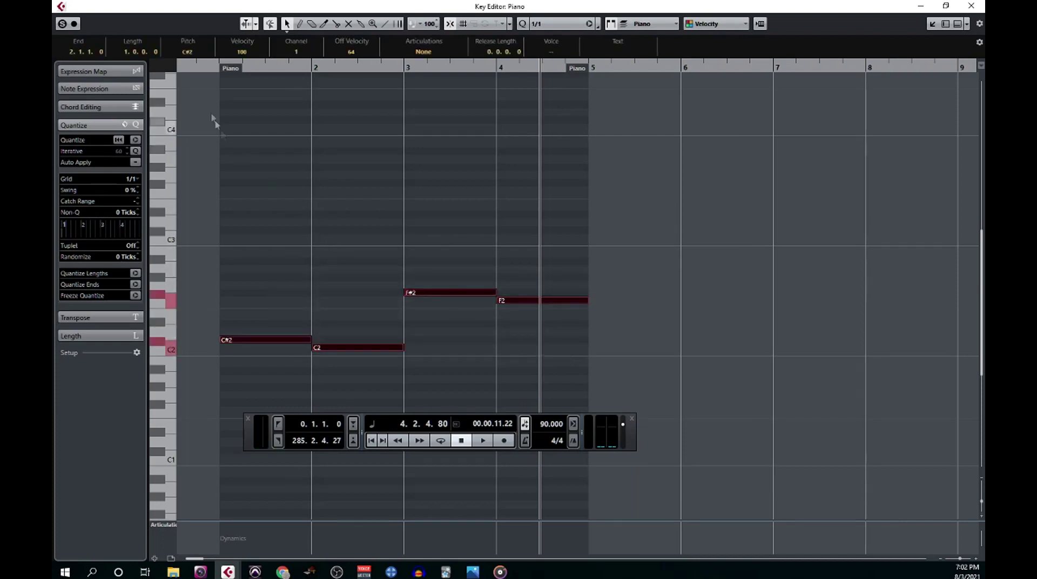
left_click(216, 66)
left_click(240, 102)
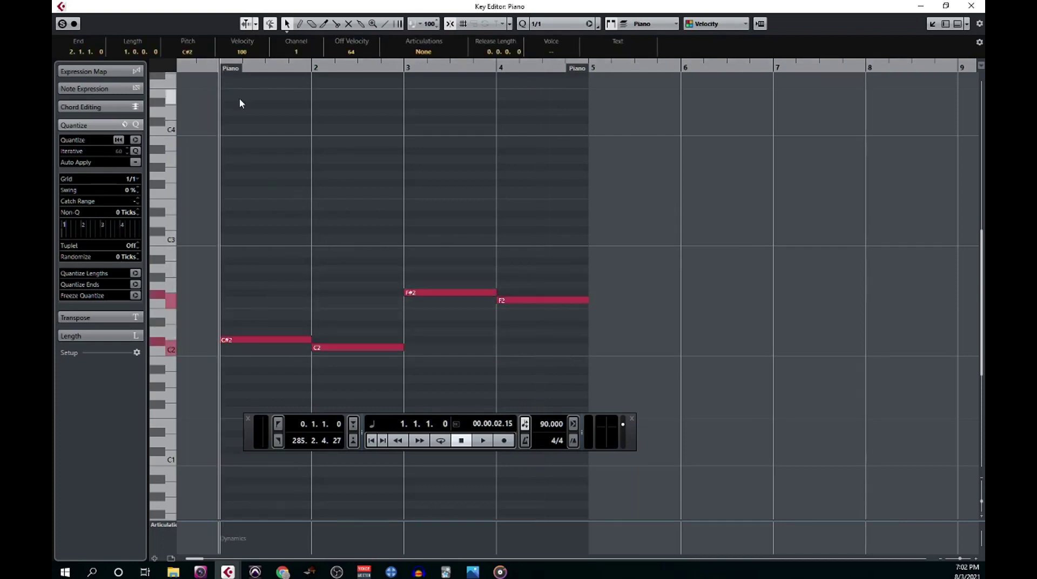
key("ctrl+shift+Up")
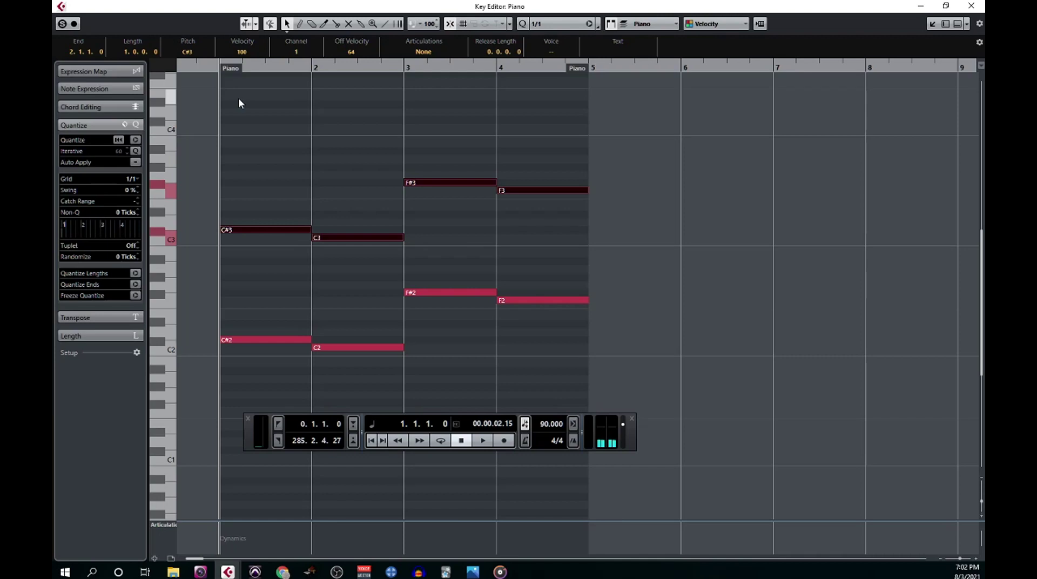
left_click(290, 260)
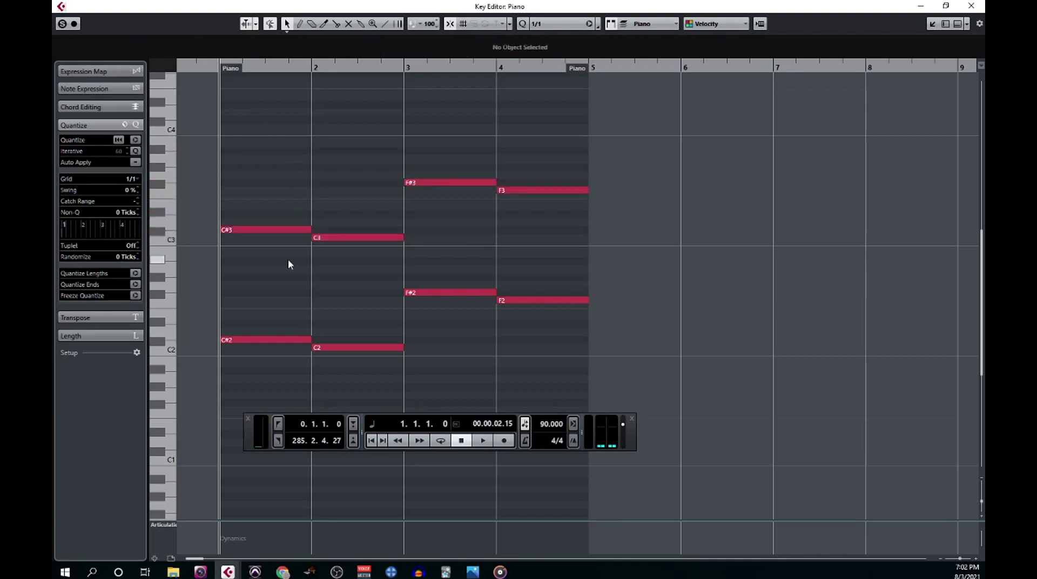
Step: Draw one-bar notes in bar 1 on every semitone from D3 up to B3
right_click(281, 253)
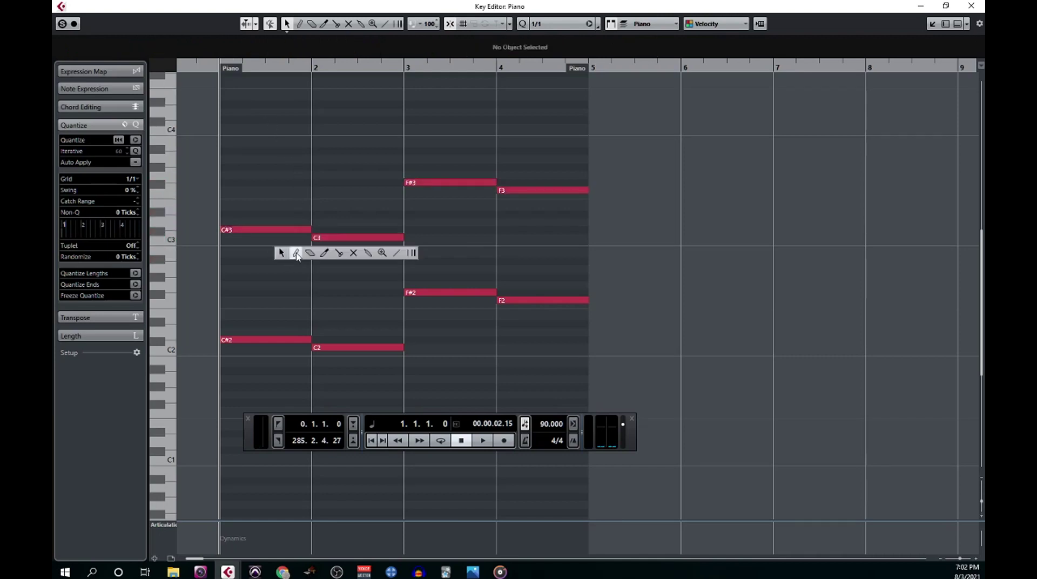
left_click(292, 251)
left_click(280, 221)
left_click(280, 214)
left_click(280, 207)
left_click(280, 191)
left_click(280, 183)
left_click(280, 175)
left_click(280, 167)
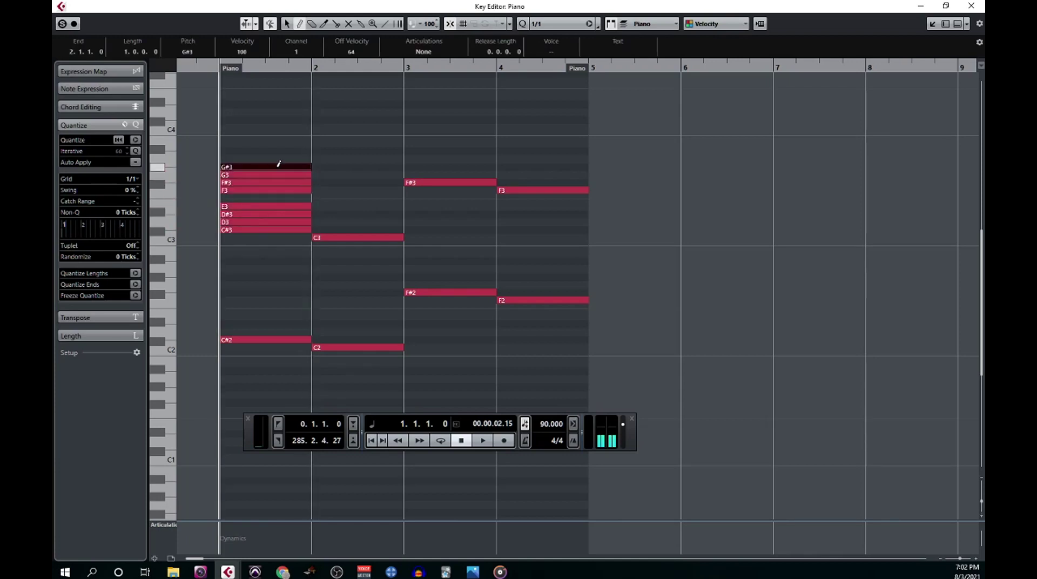
left_click(280, 160)
left_click(279, 151)
left_click(279, 144)
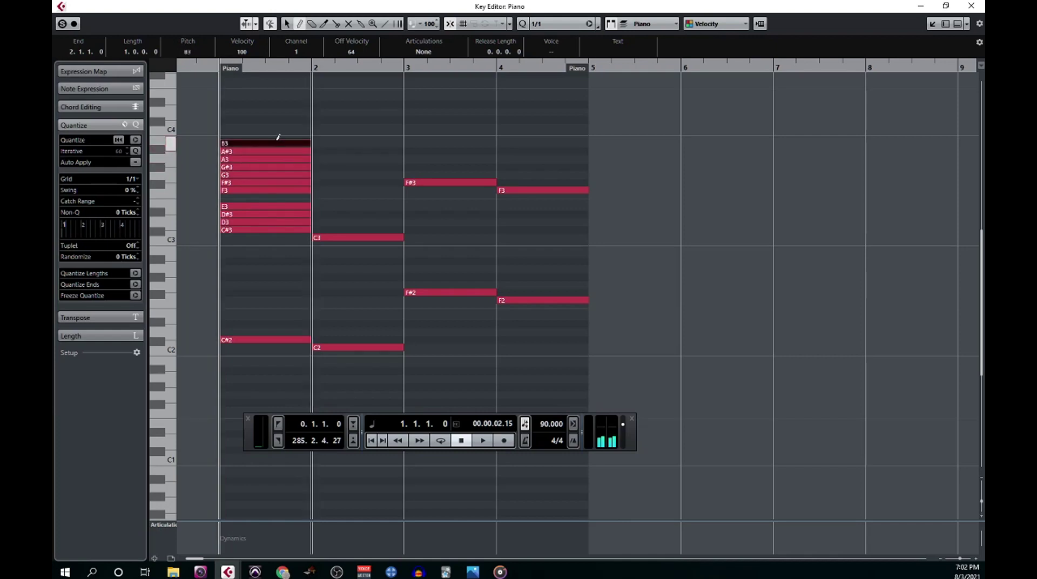
Step: Delete D#3, E3, F3, F#3, A3, A#3 and B3 from bar 1 and play the remaining chord
key("1")
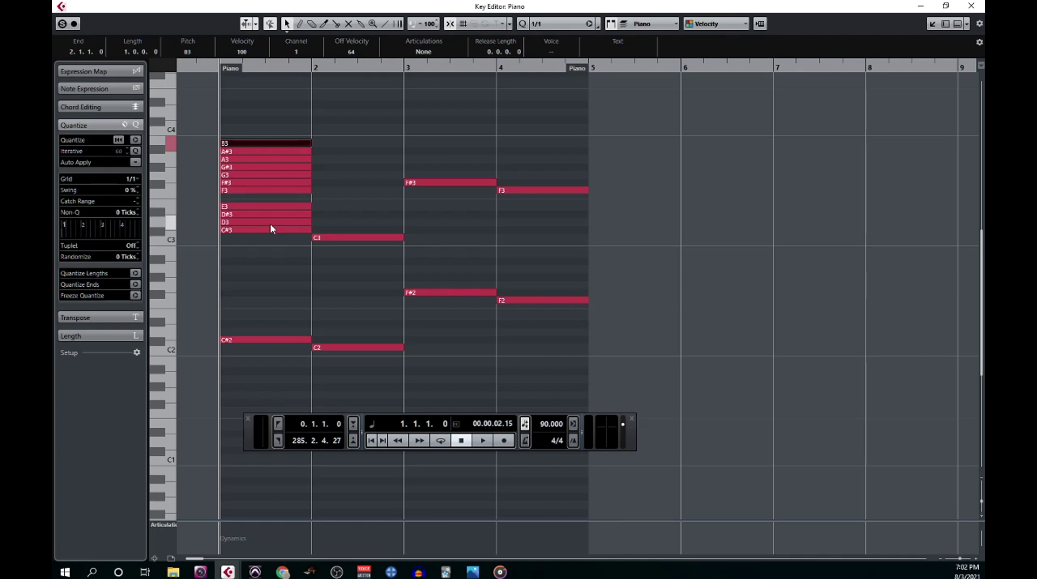
left_click(236, 215)
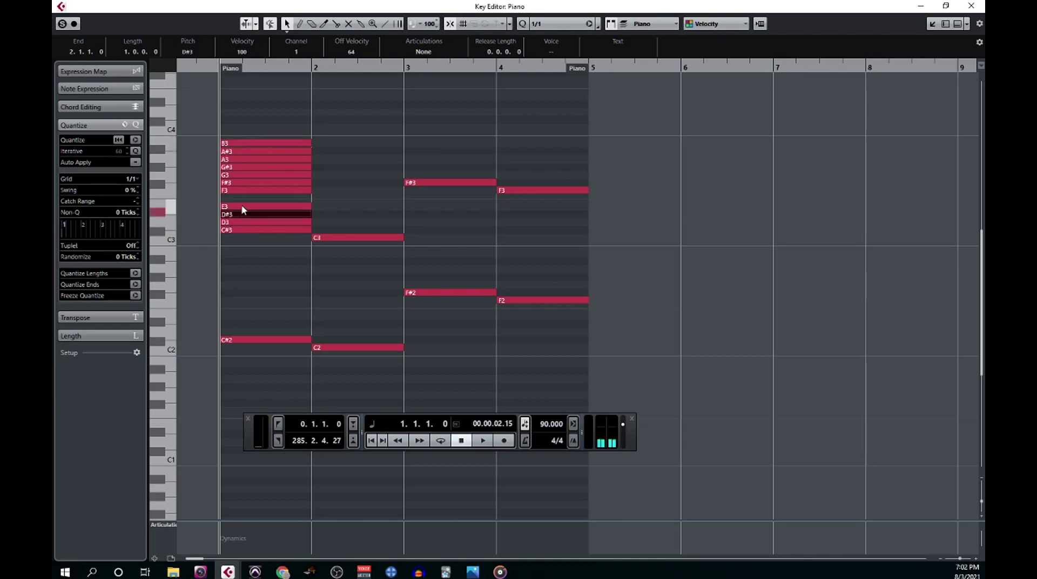
left_click(241, 206, "shift")
left_click(241, 191, "shift")
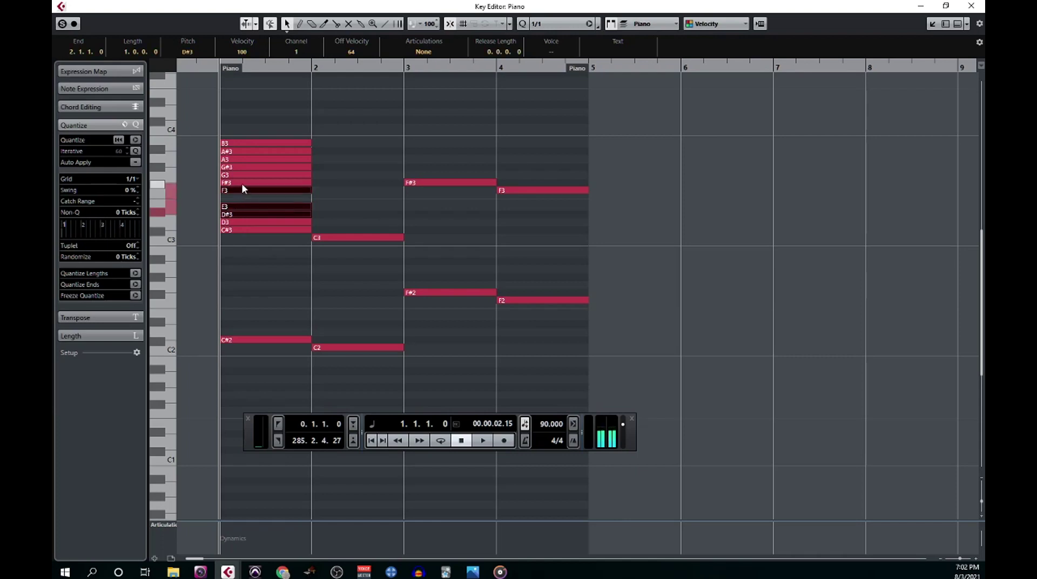
left_click(242, 183, "shift")
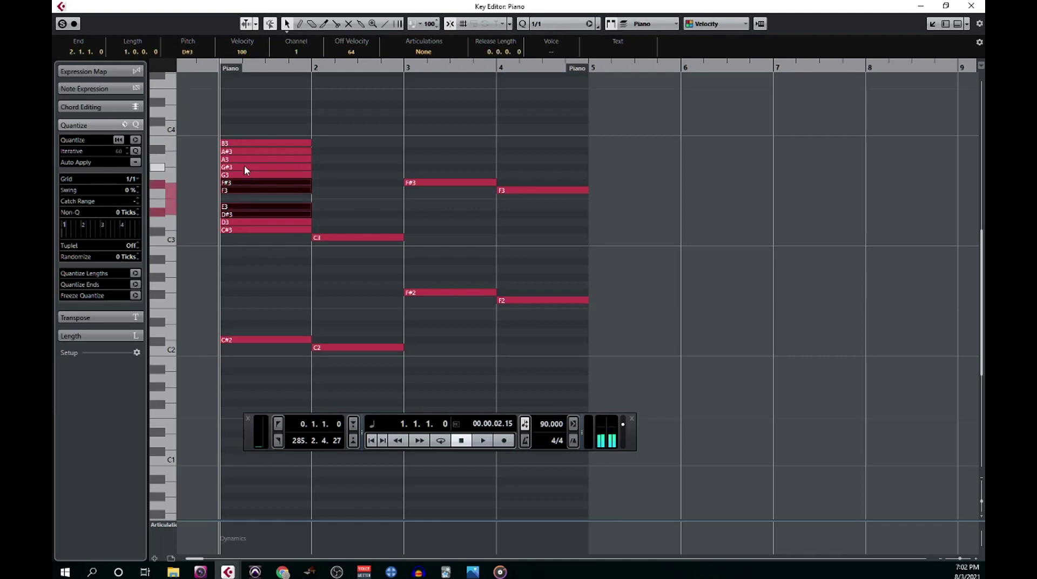
left_click(244, 159, "shift")
left_click(245, 151, "shift")
left_click(245, 144, "shift")
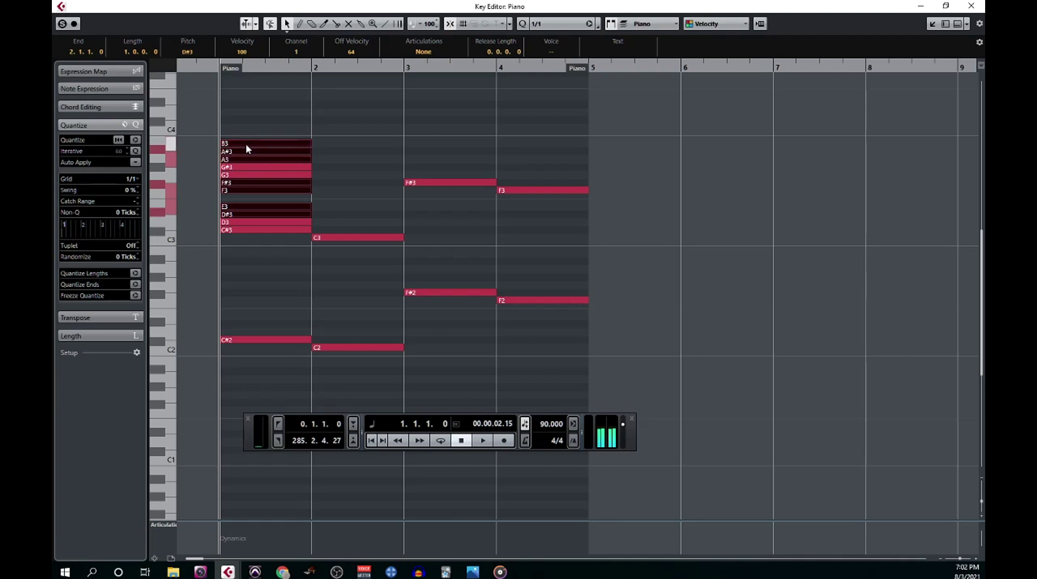
key("Delete")
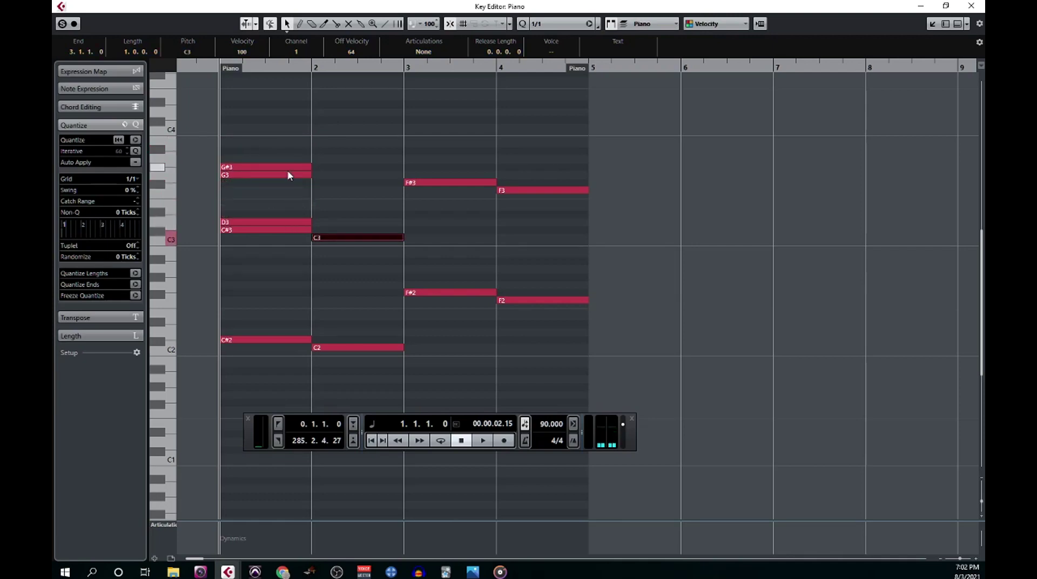
key("space")
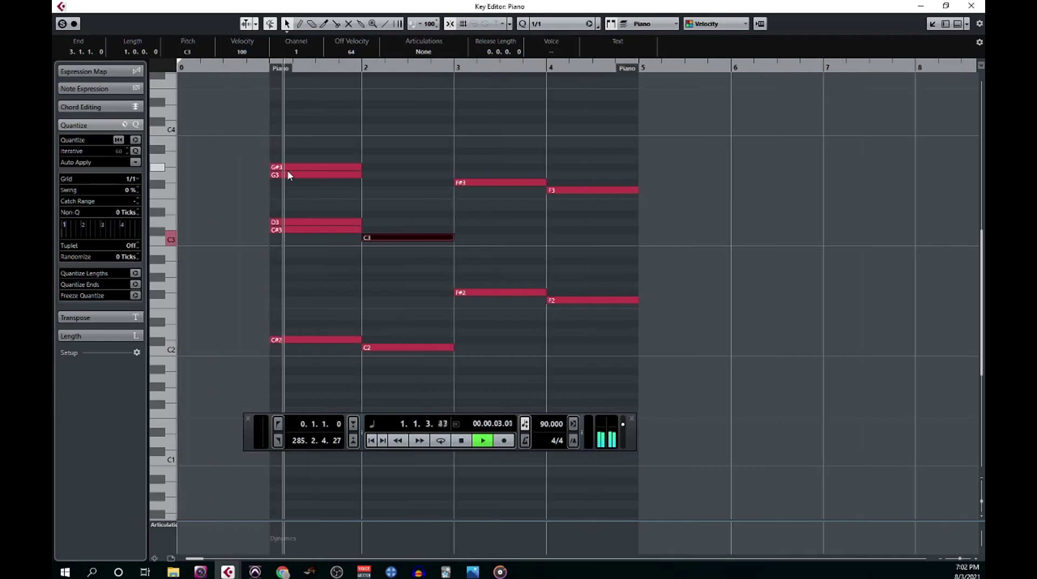
key("space")
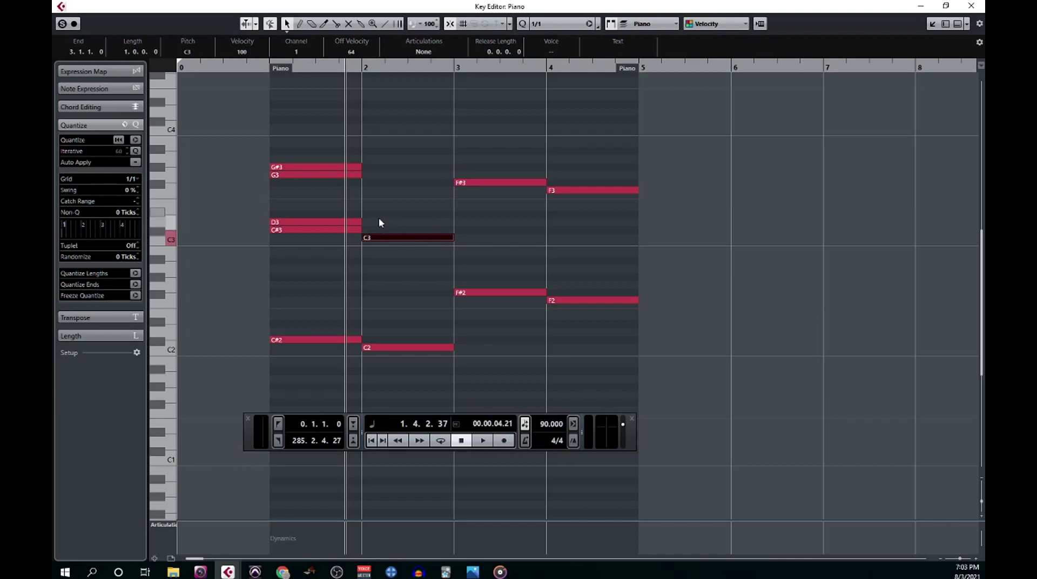
Step: Lower bar 2's C3 by an octave and copy bar 1's four upper notes into bar 2, one semitone lower
left_click_drag(376, 182, 401, 241)
key("shift+Down")
left_click_drag(307, 144, 334, 247)
key("ctrl+c")
left_click(361, 66)
key("ctrl+v")
key("Down")
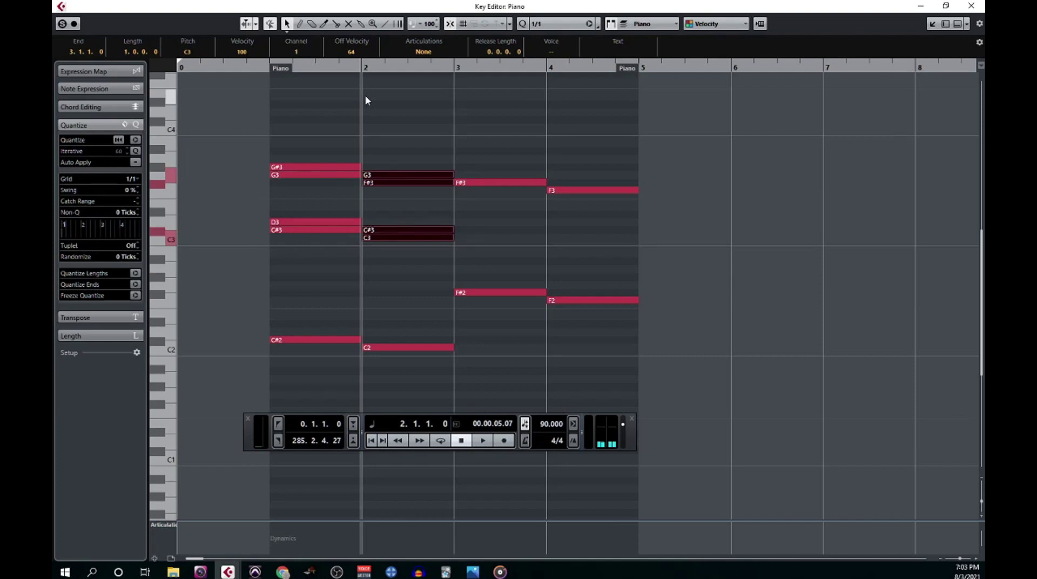
Step: Lower the G3 and F#3 notes in bar 2 by two semitones to F3 and E3
left_click(403, 200)
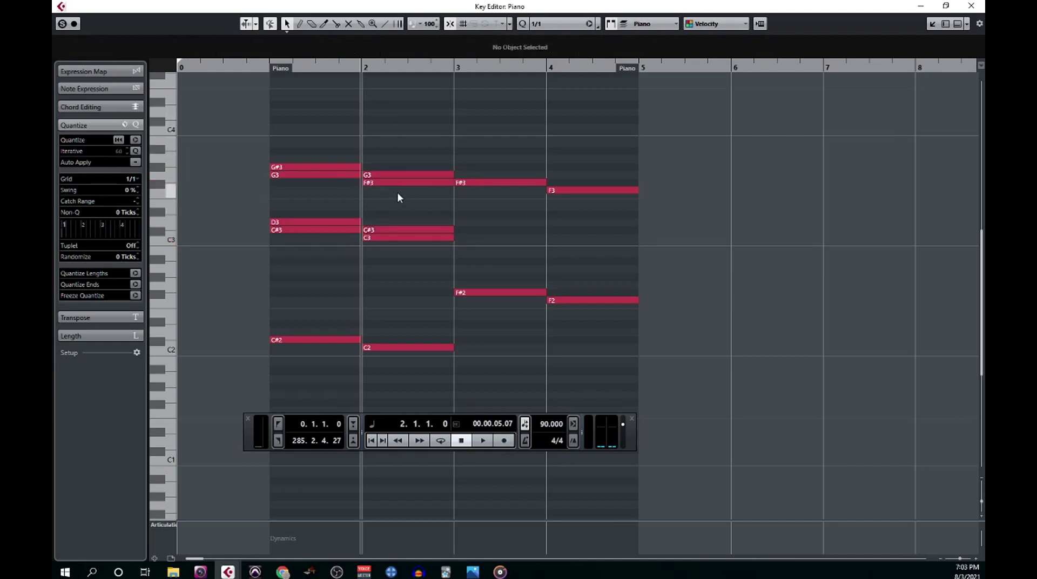
left_click_drag(396, 171, 401, 191)
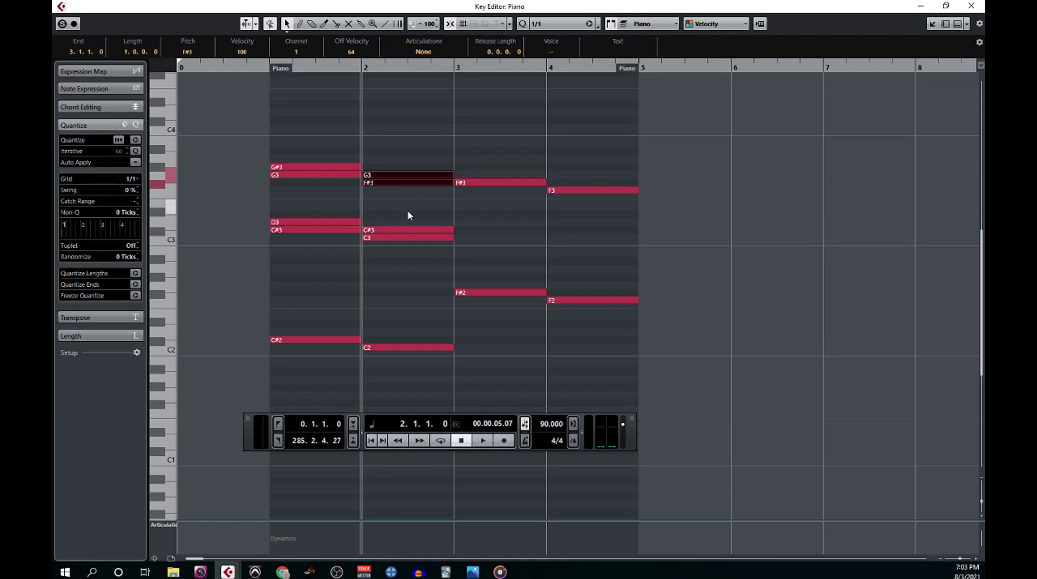
key("Down")
key("Down")
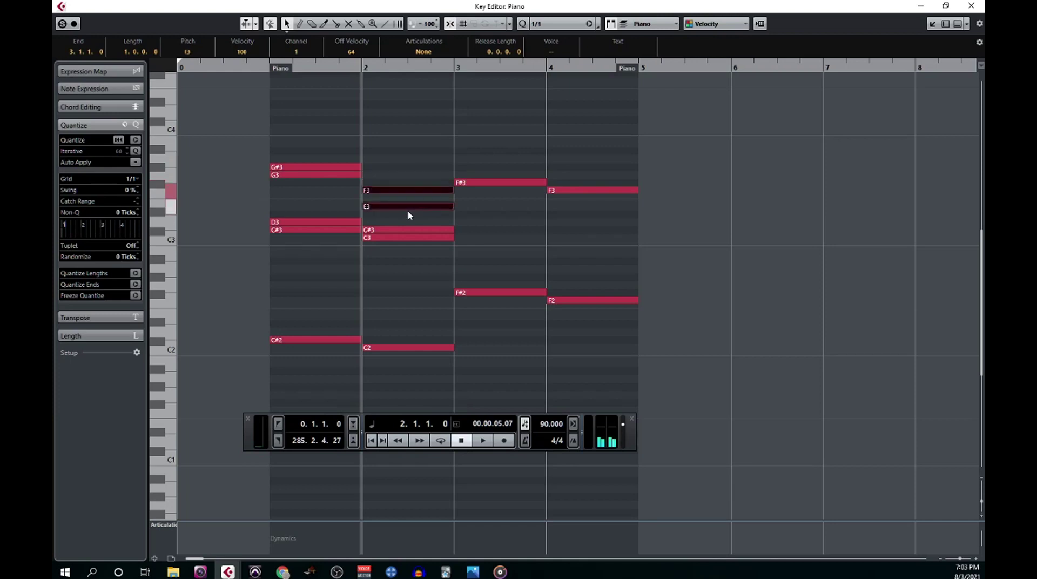
Step: Lower bar 3's F#3 by an octave and copy bar 2's four upper notes into bar 3, raised six semitones
left_click(470, 183)
key("shift+Down")
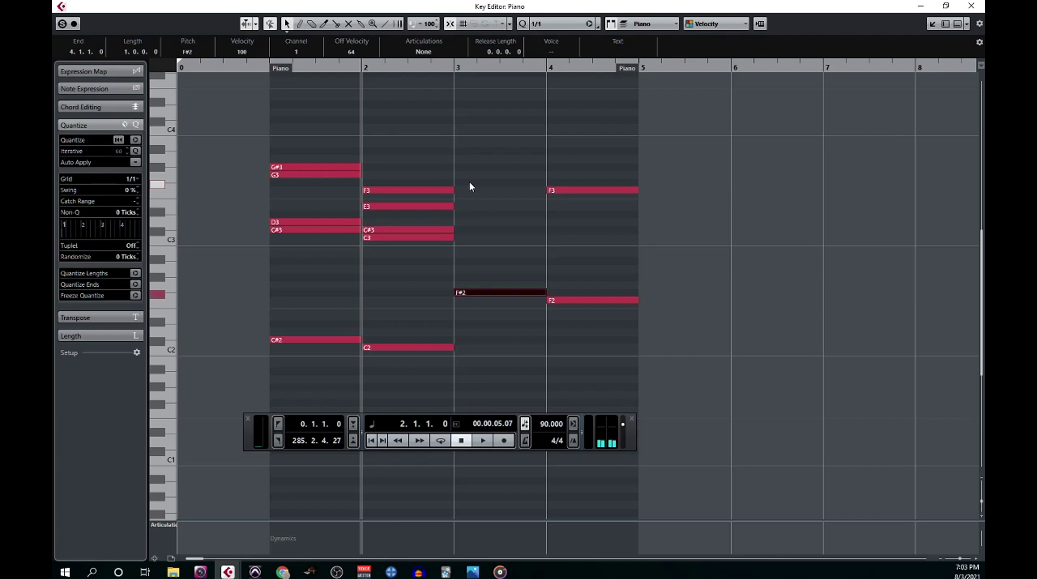
left_click_drag(431, 169, 444, 249)
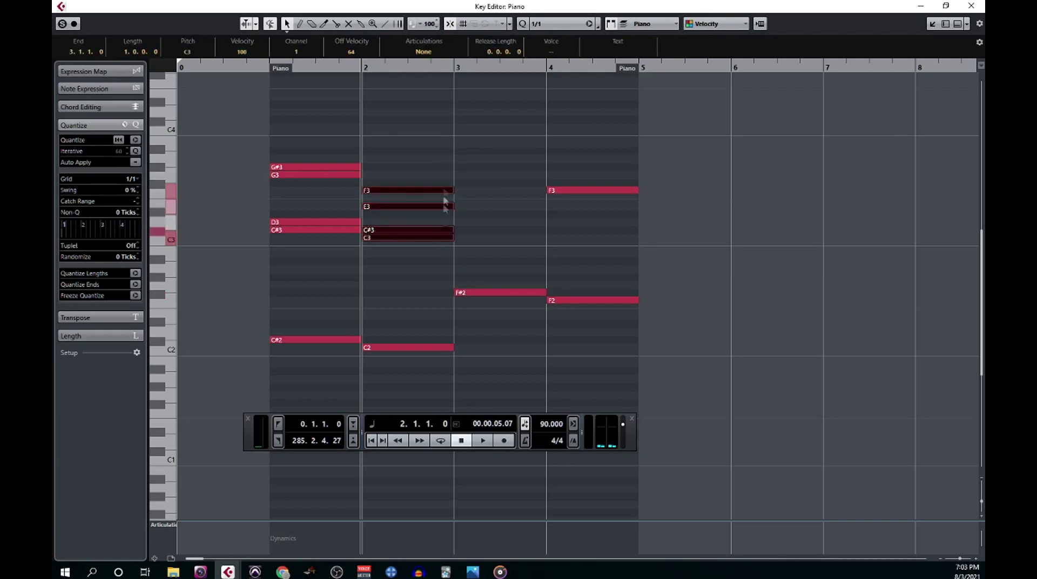
left_click(456, 67)
key("ctrl+v")
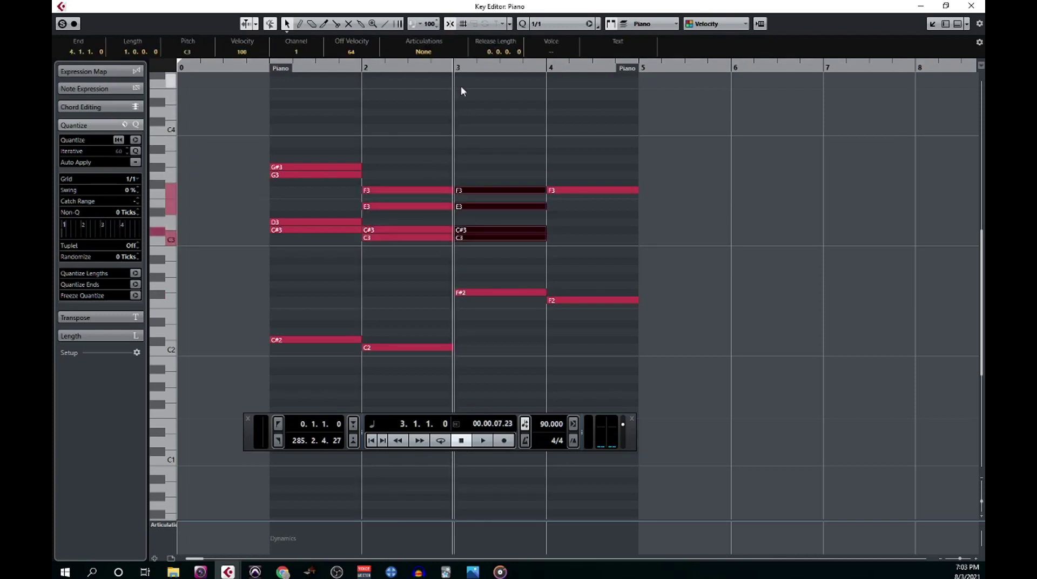
key("Up")
key("Up")
key("Up")
key("Up")
key("Up")
key("Up")
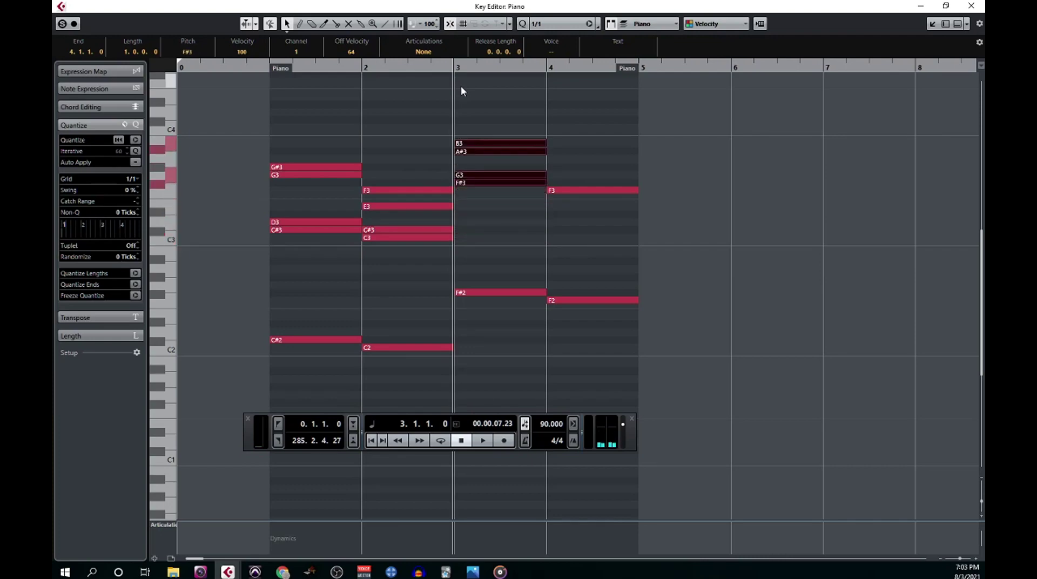
Step: Draw one-bar notes F#3, G3 and G#3 in bar 4 above the existing F3
right_click(549, 227)
left_click(565, 226)
left_click(553, 183)
left_click(557, 174)
left_click(564, 167)
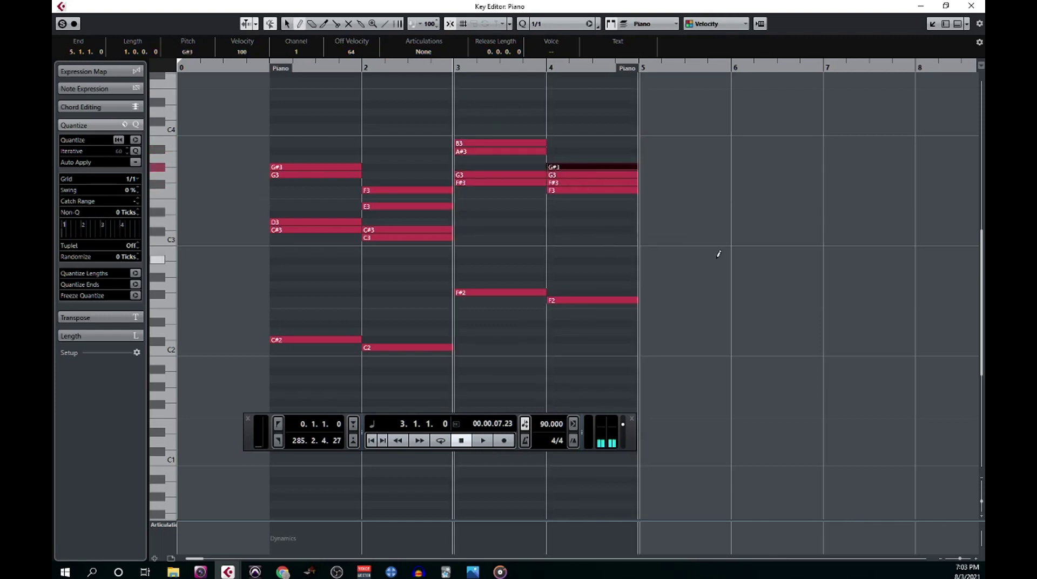
Step: Play the chord progression from the start of bar 1 into bar 4
key("1")
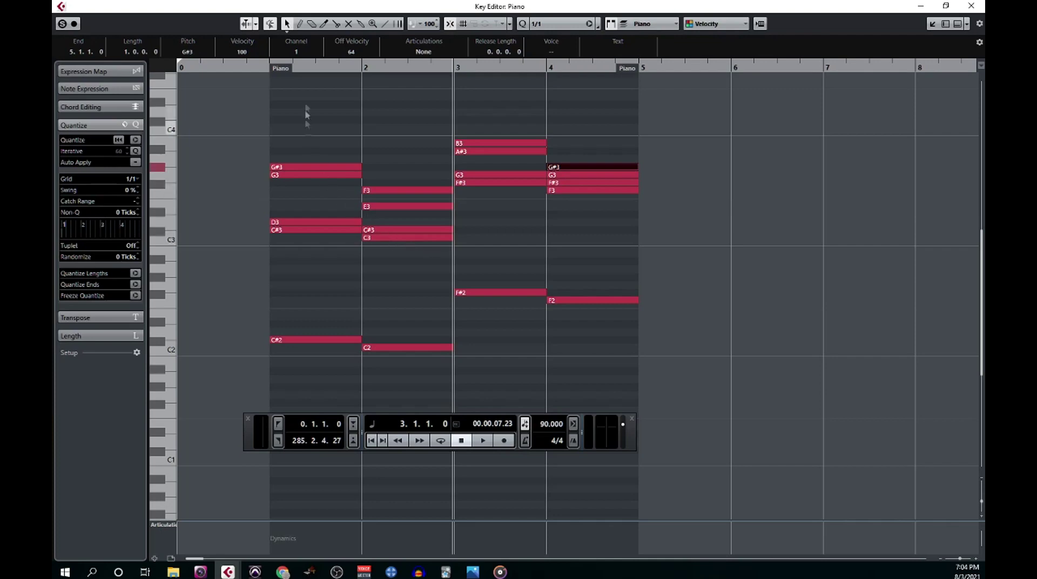
left_click(267, 66)
left_click_drag(267, 66, 269, 66)
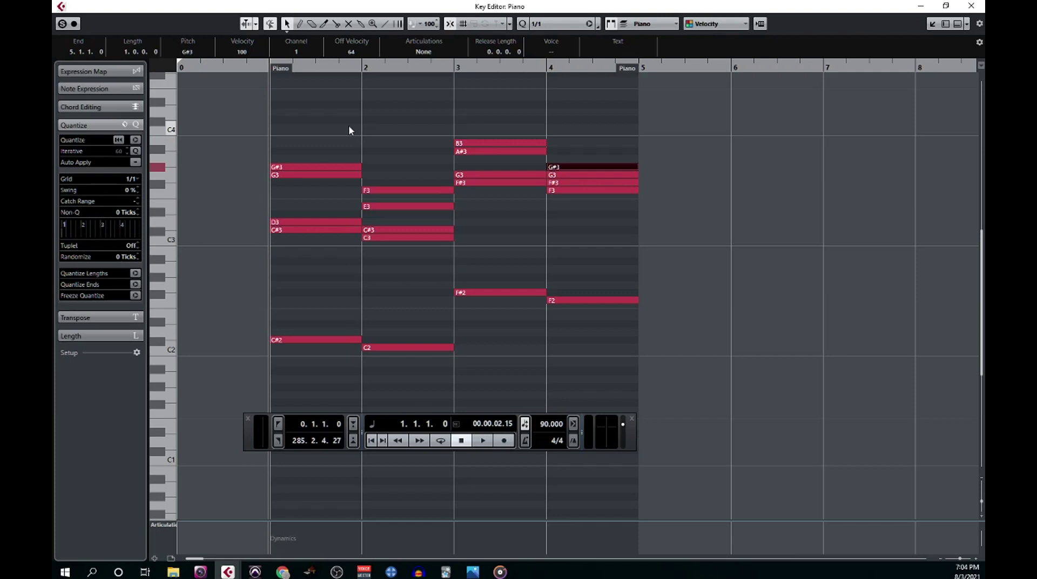
key("space")
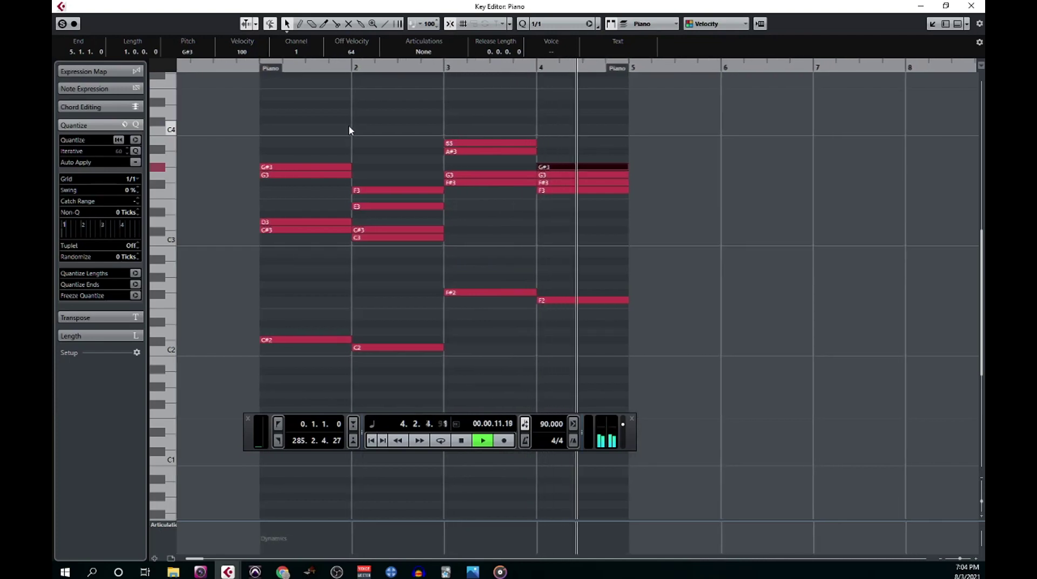
key("space")
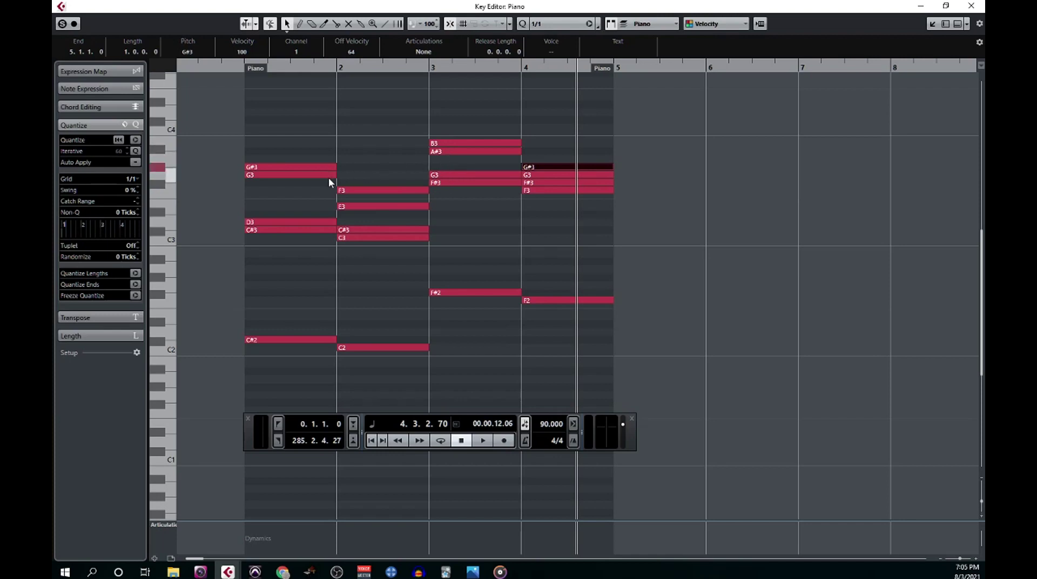
Step: Raise bar 2's C3 by one octave to C4 and select the E3 note in the same chord
left_click(360, 240)
key("shift+Up")
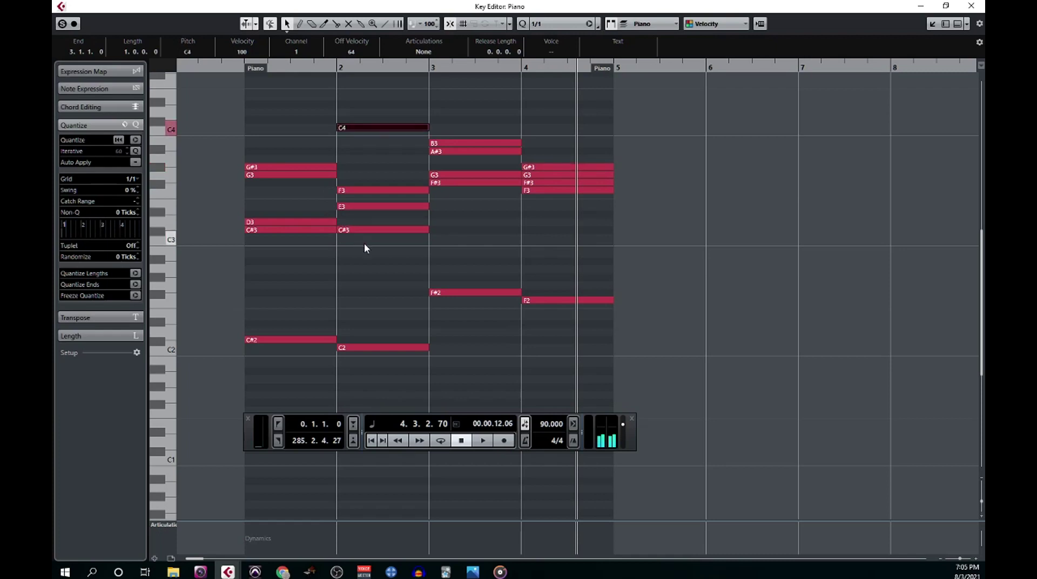
left_click(352, 206)
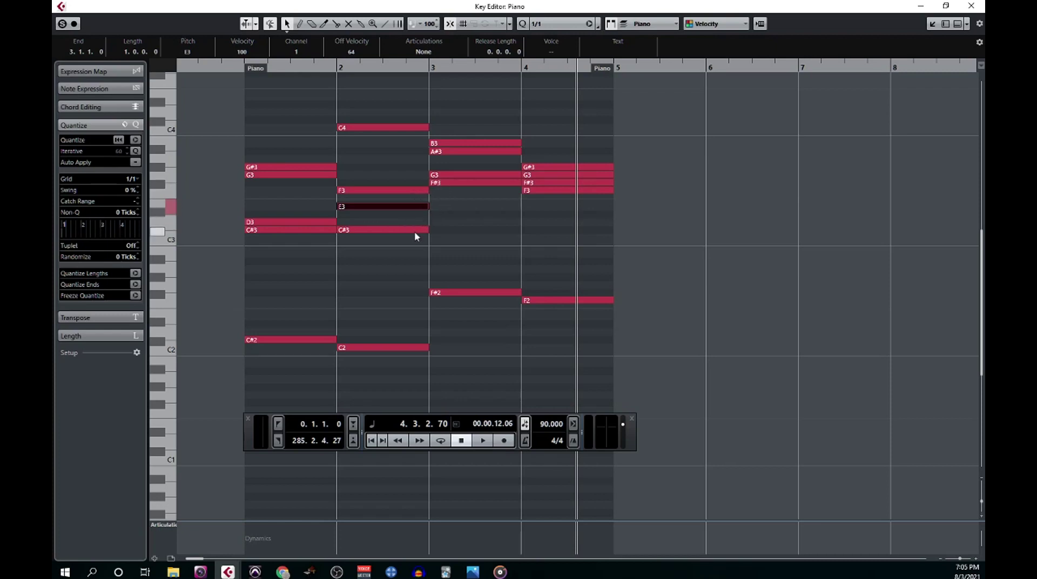
Step: Try lowering bar 3's A#3 and G3 by an octave, and raise both notes back to their original octave
left_click(462, 142)
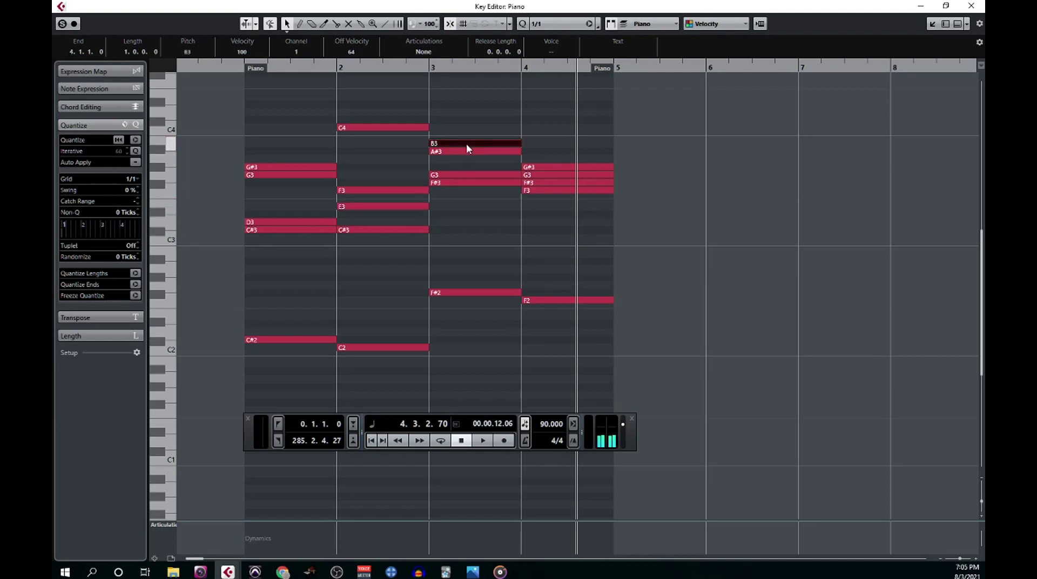
left_click(457, 151)
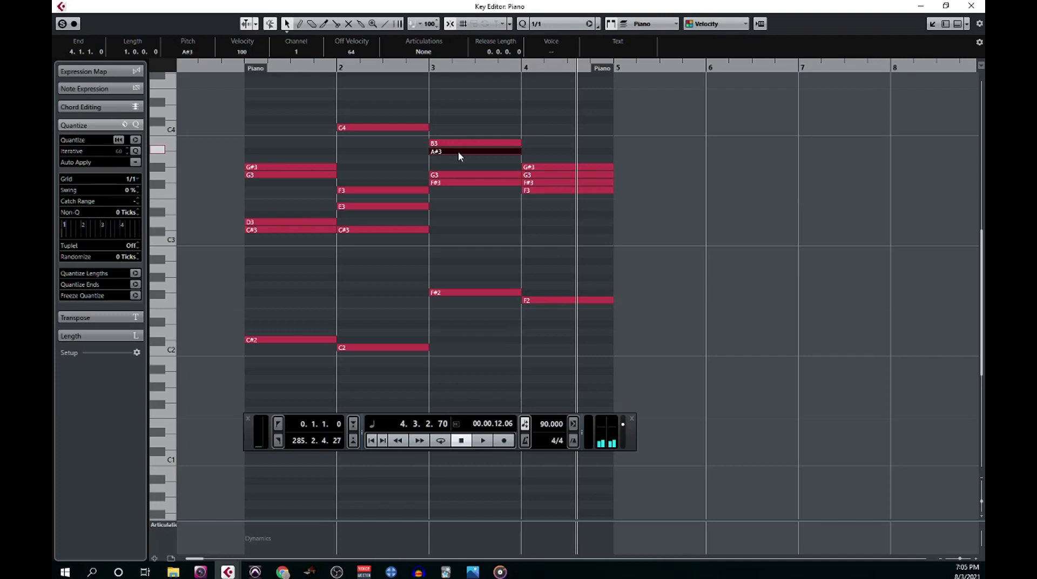
key("shift+Down")
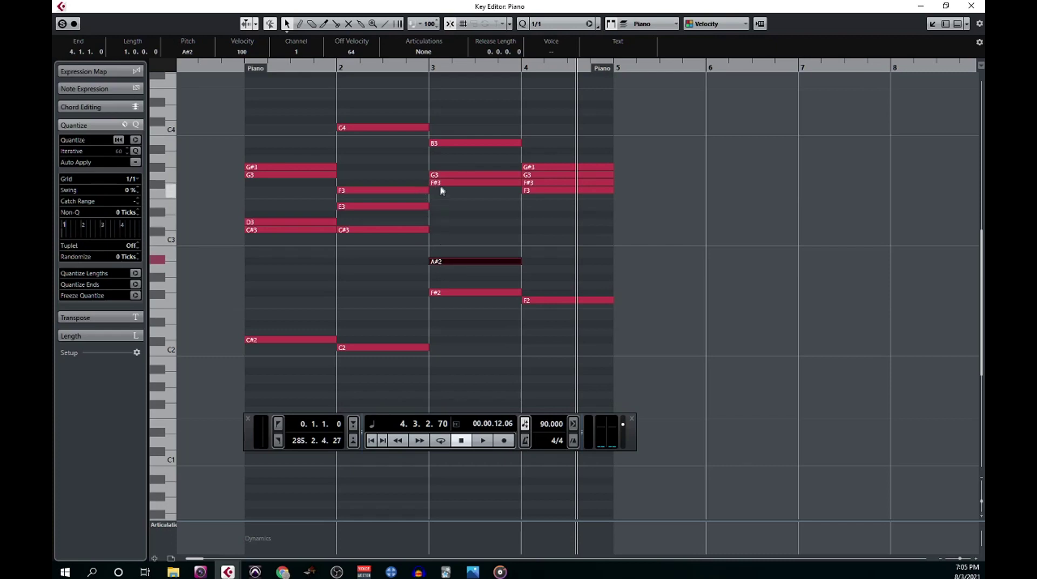
left_click(451, 173)
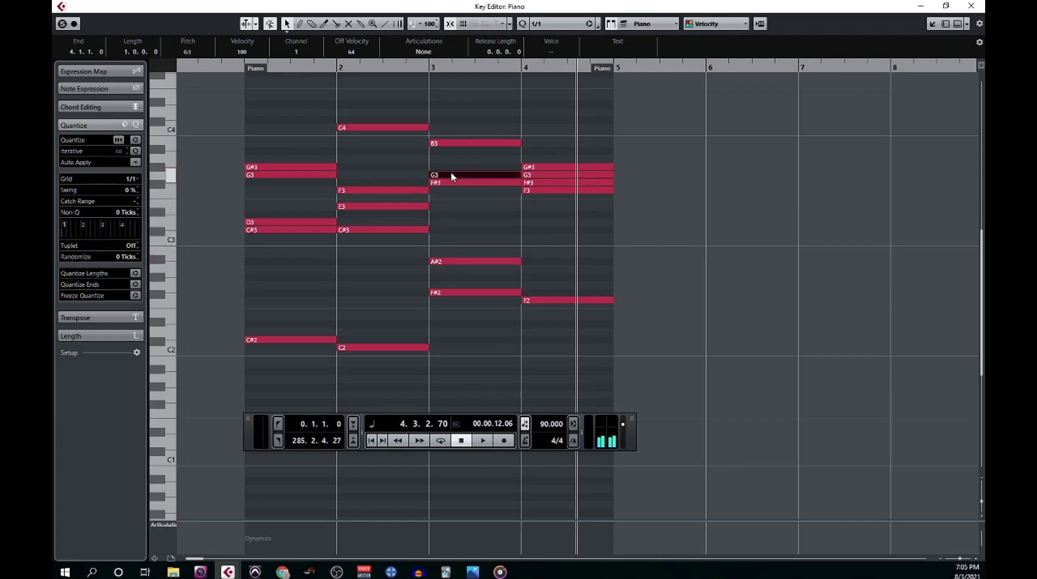
key("shift+Down")
left_click(469, 244)
left_click_drag(466, 238, 488, 288)
key("shift+Up")
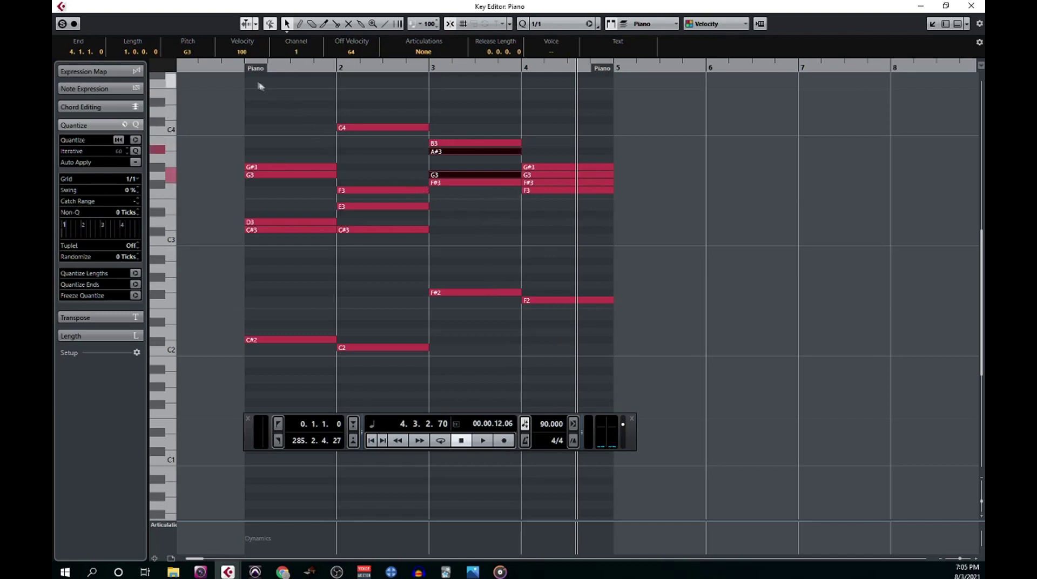
Step: Play the revoiced chord progression from the start of bar 1 into bar 4
left_click(241, 67)
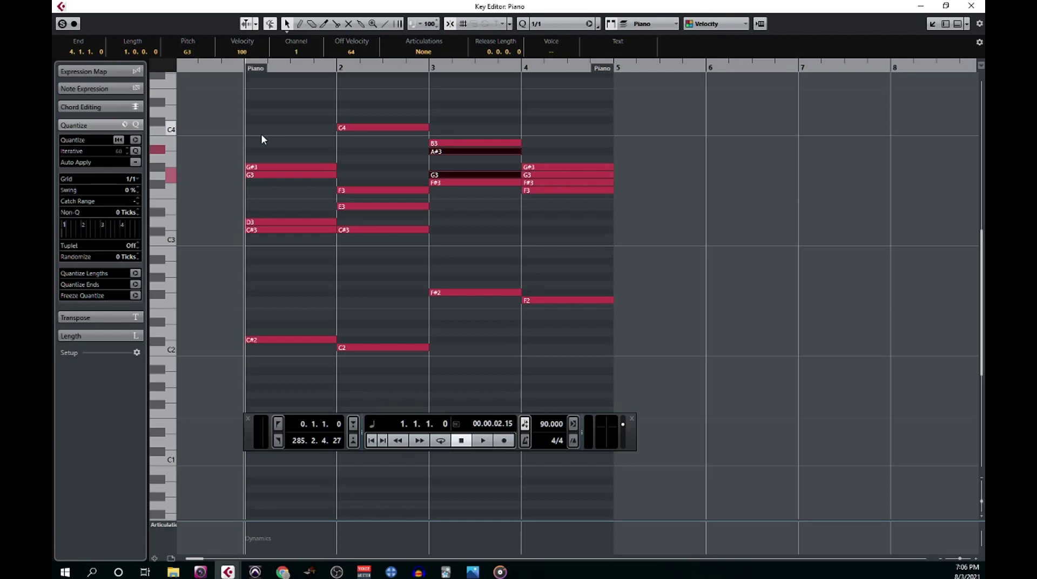
key("space")
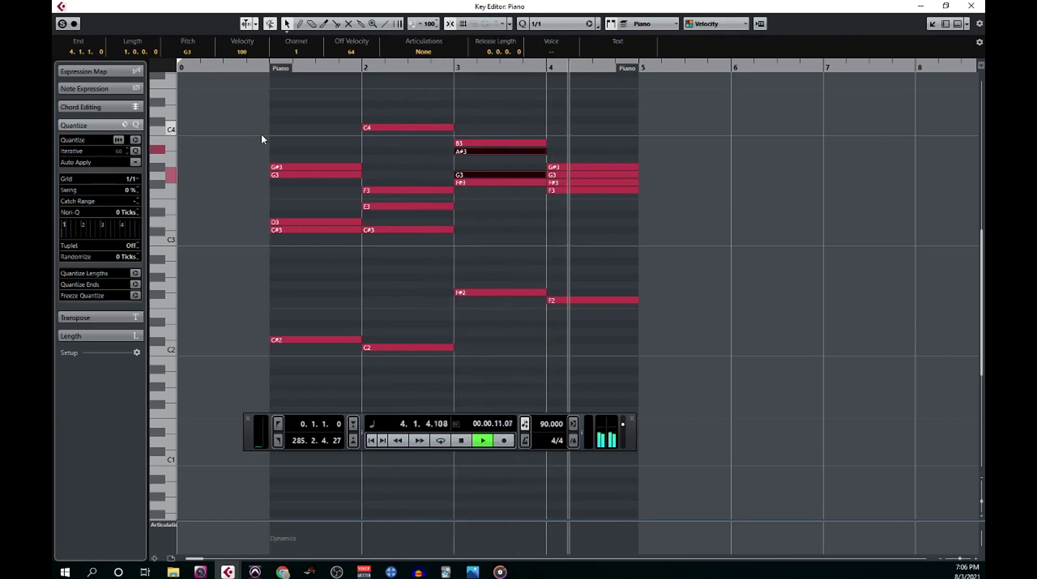
key("space")
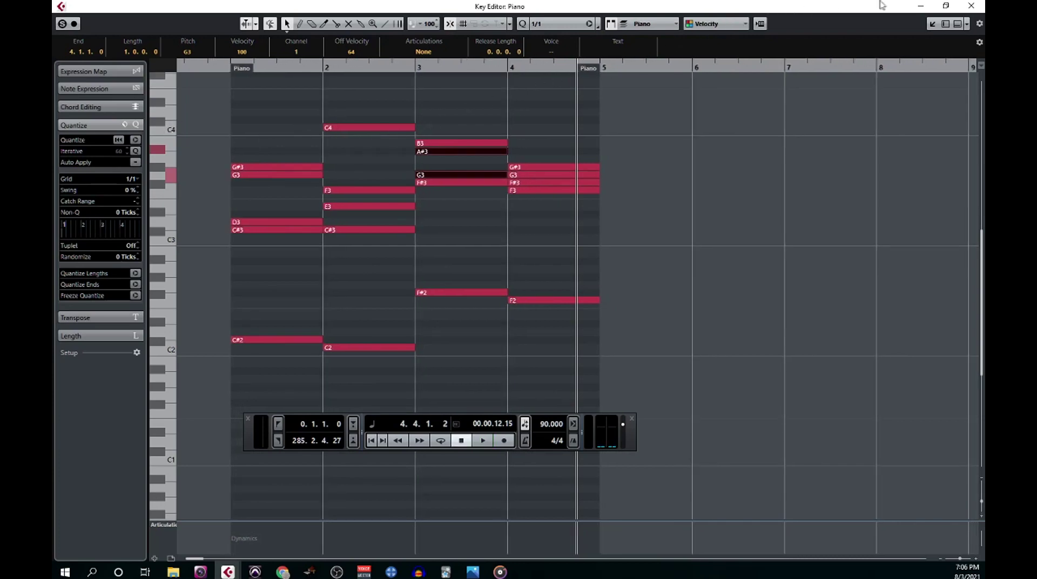
Step: Close the Key Editor, move the Piano part onto the strings track at bar 1, and play it through bar 4
left_click(967, 6)
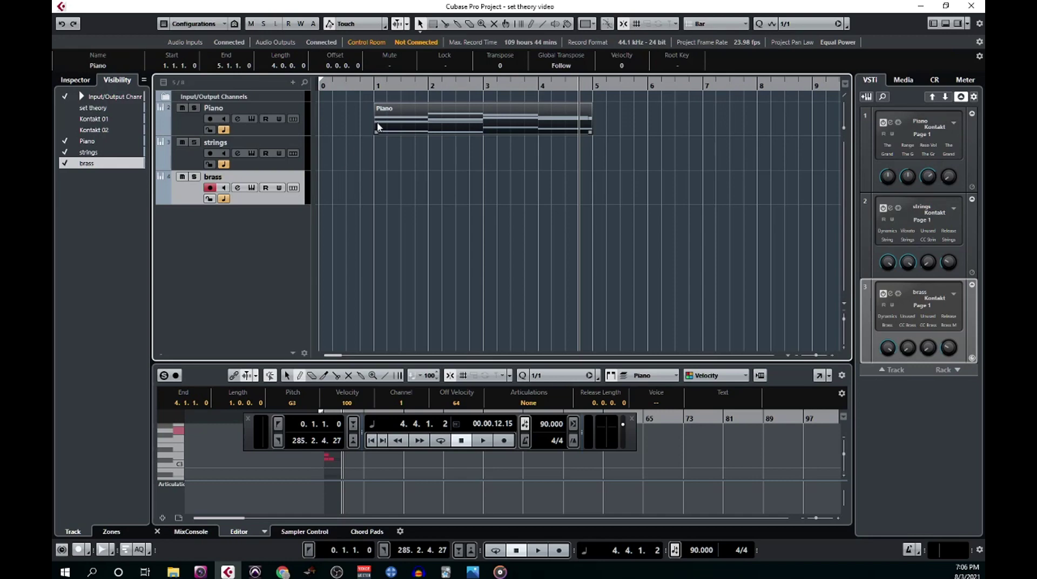
left_click_drag(389, 124, 387, 146)
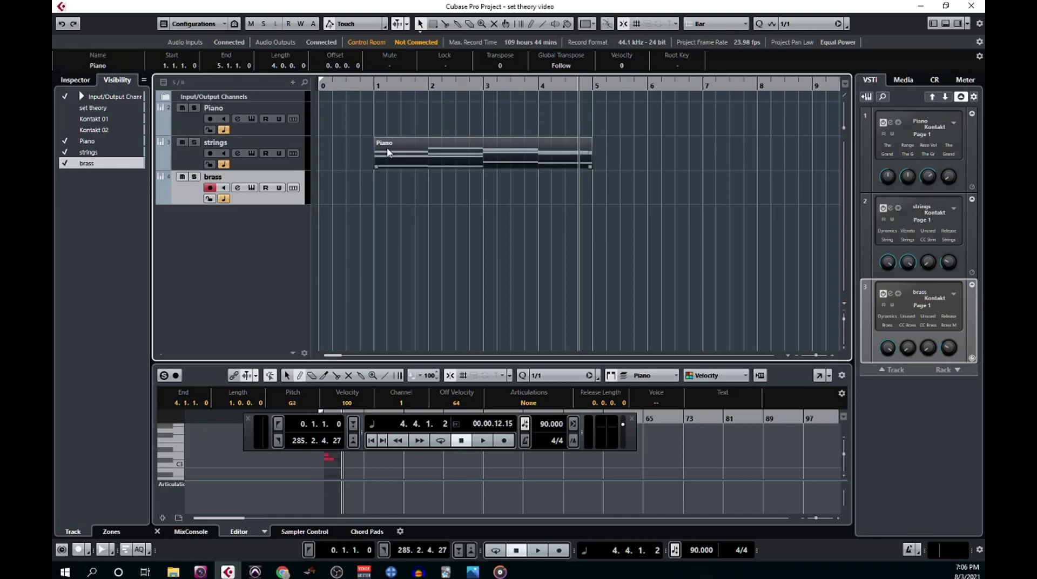
left_click(367, 86)
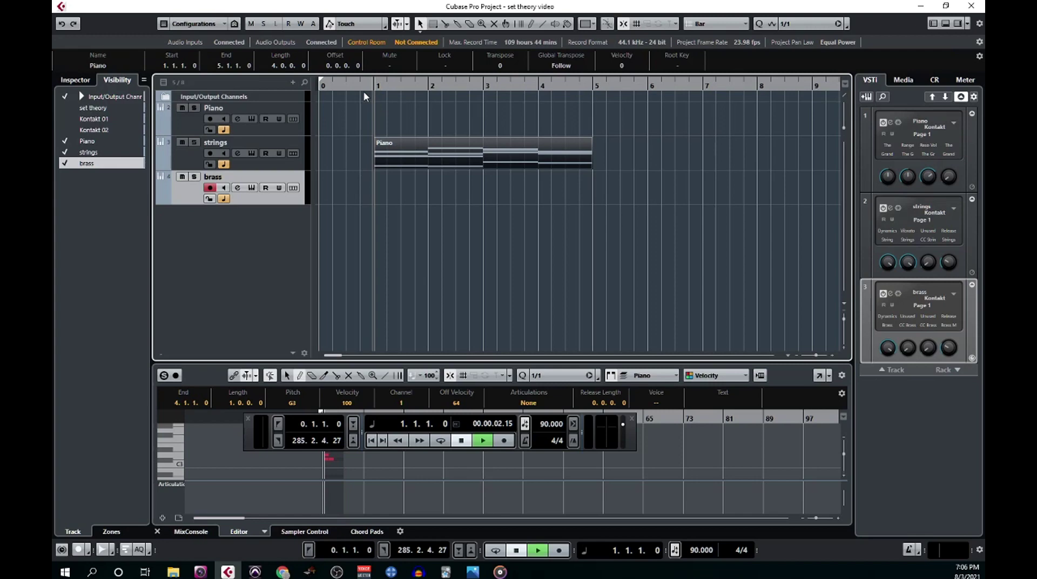
key("space")
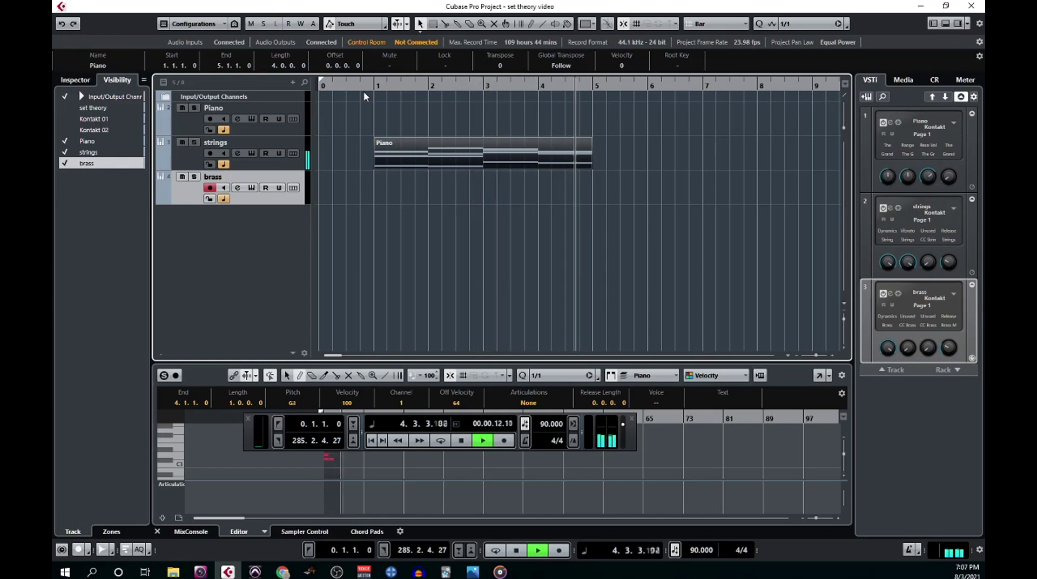
key("space")
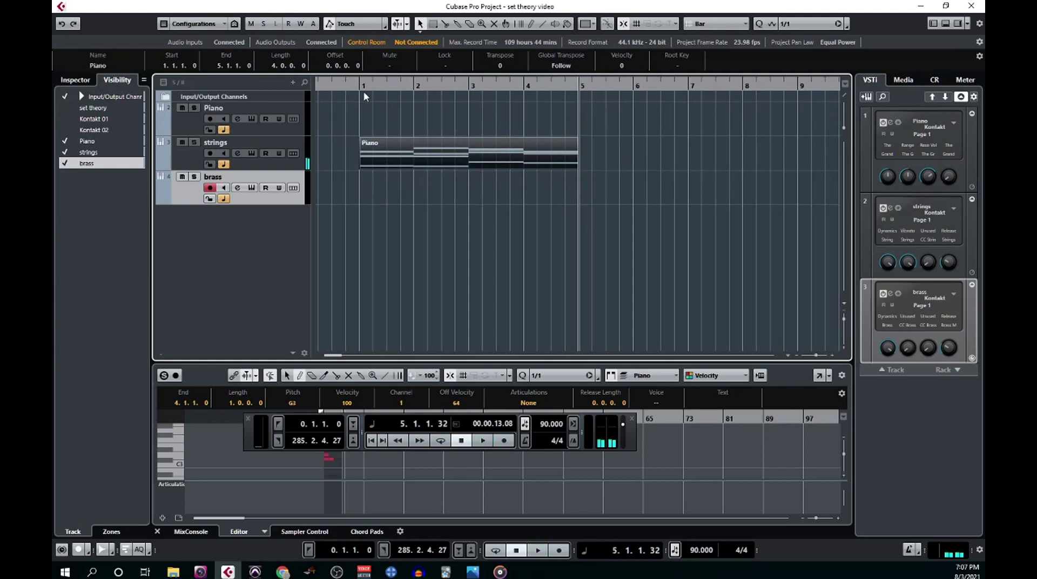
Step: Move the Piano part from the strings track to the brass track at bar 1 and play it through bar 4
mouse_move(376, 145)
left_click_drag(376, 146, 375, 176)
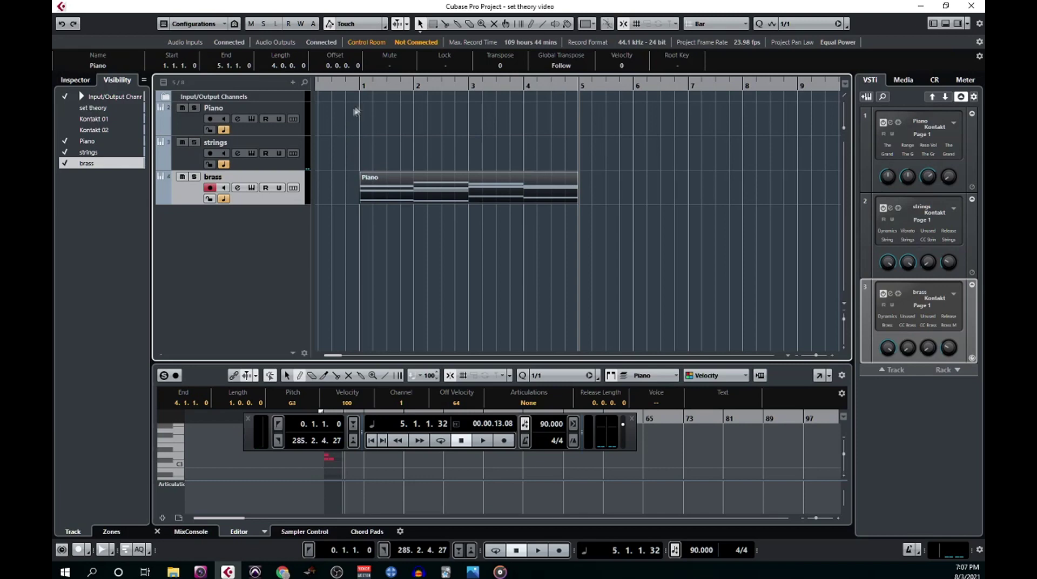
left_click(358, 87)
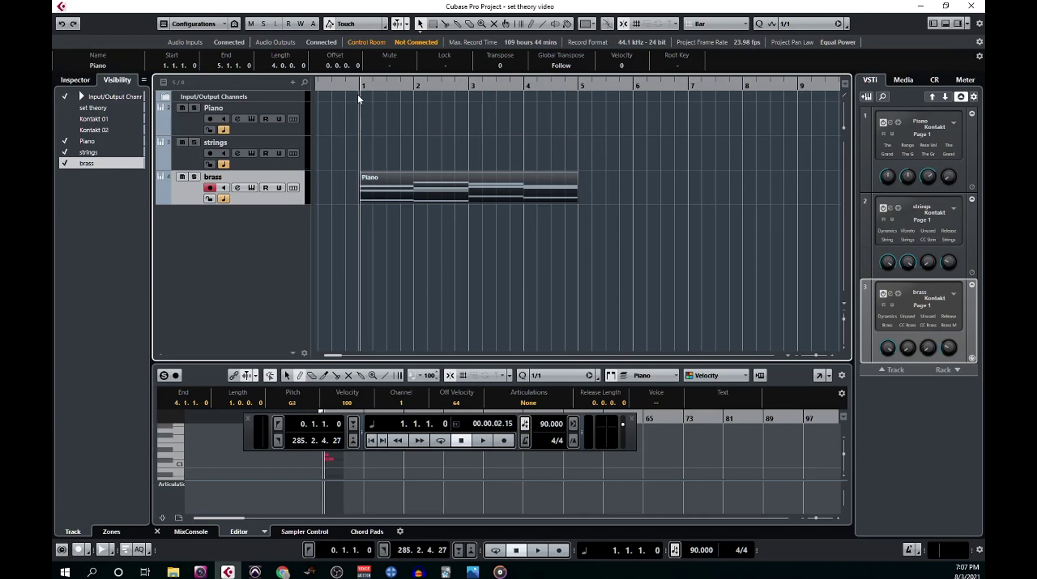
key("space")
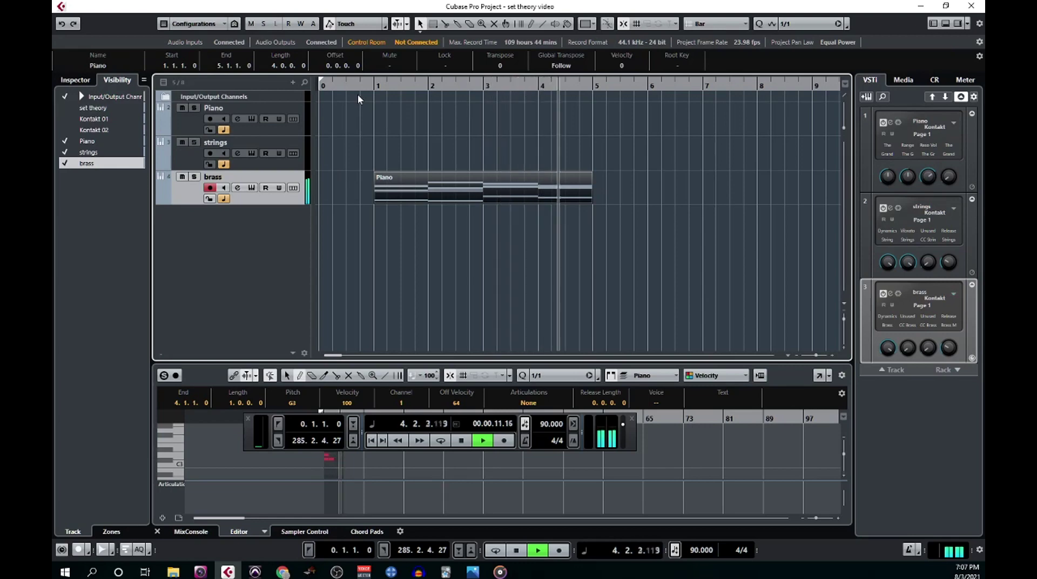
key("space")
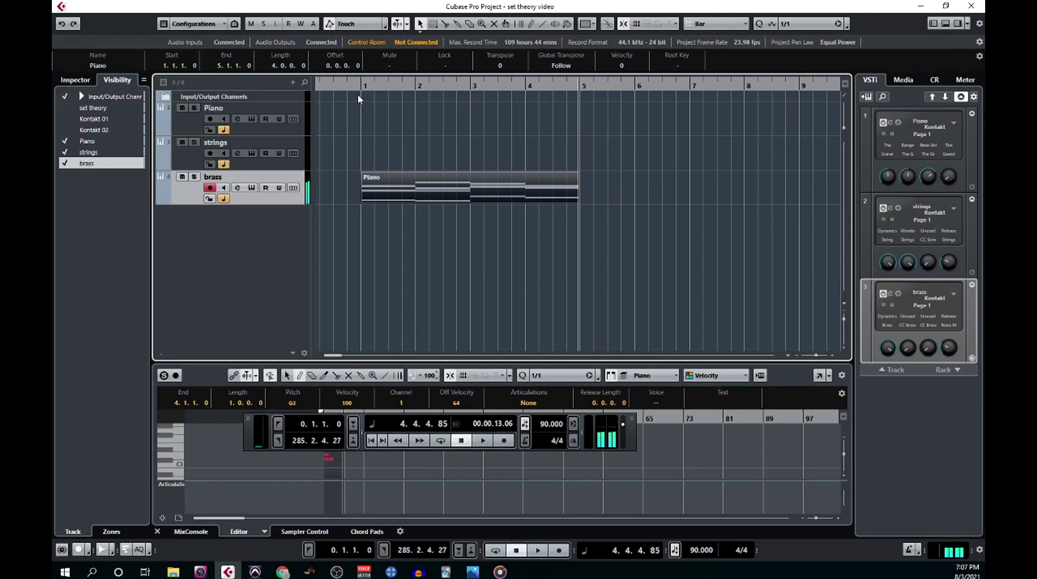